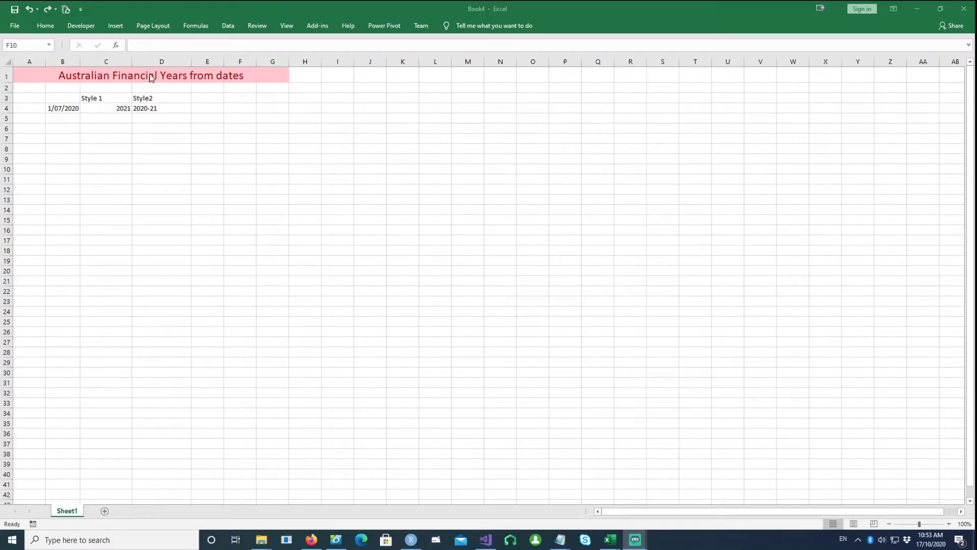
Step: Review the example row: date 1/07/2020, Style 1 year 2021 and Style 2 financial year 2020-21
click(66, 113)
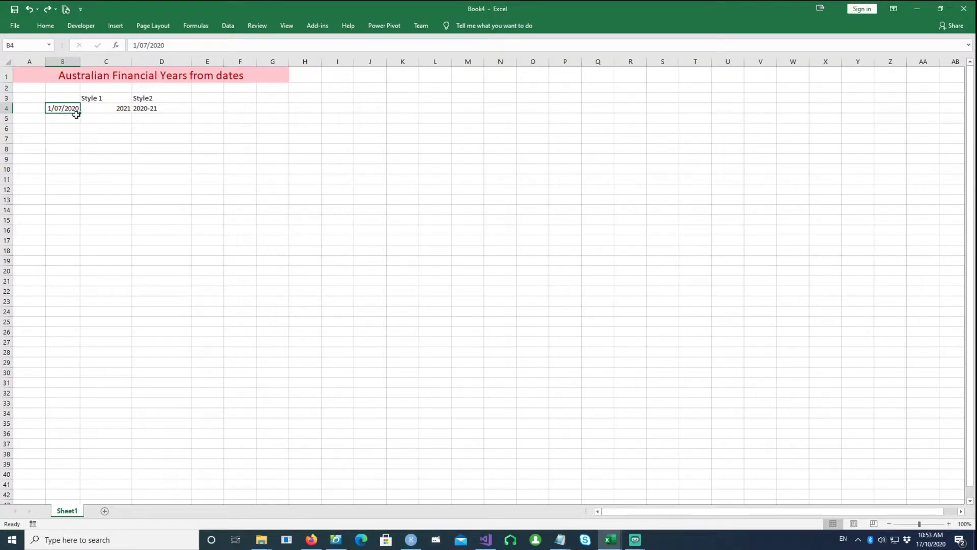
click(110, 109)
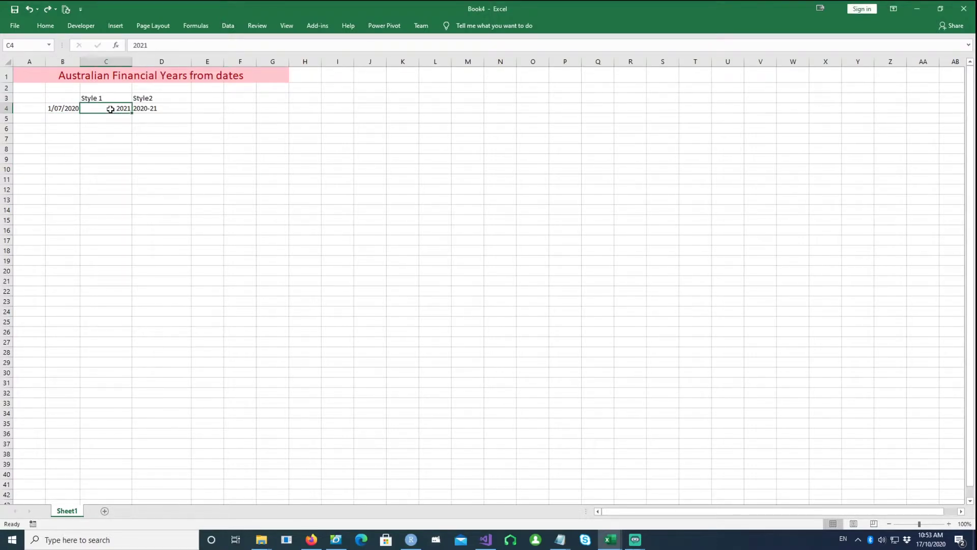
click(153, 109)
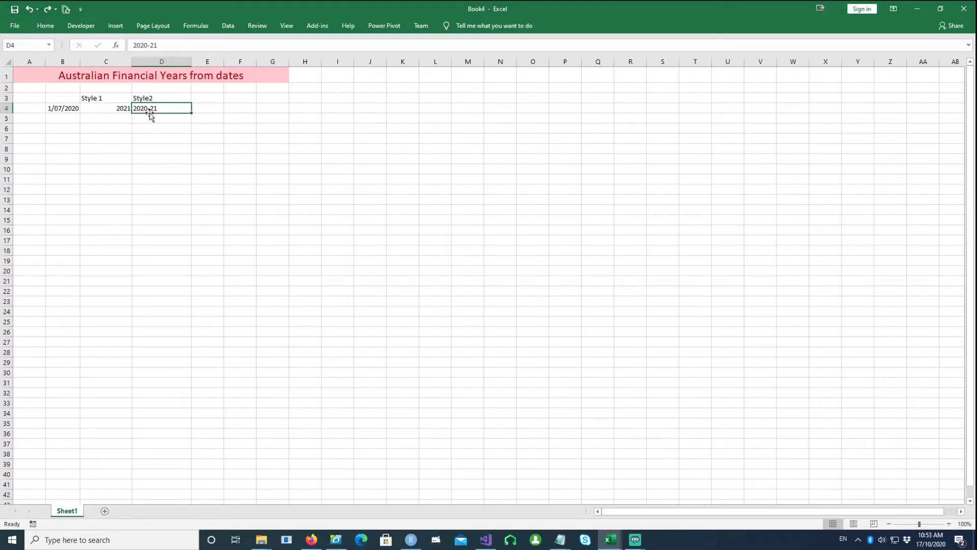
Step: Enter 1/05/2020 and 1/06/2020 in J3:J4, fill the monthly dates to row 37, and head K2 'Year'
click(373, 99)
text(1/5/2020)
key(Return)
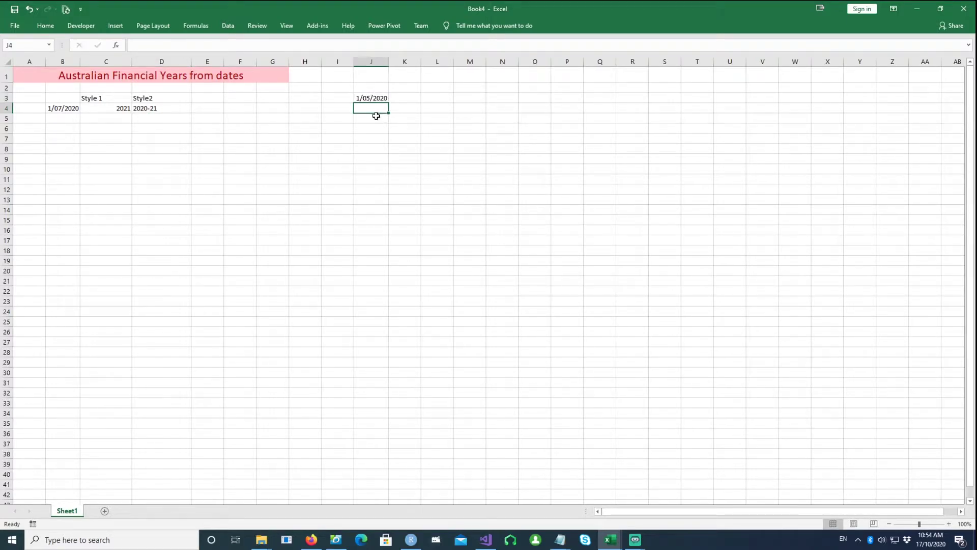
text(1/6/)
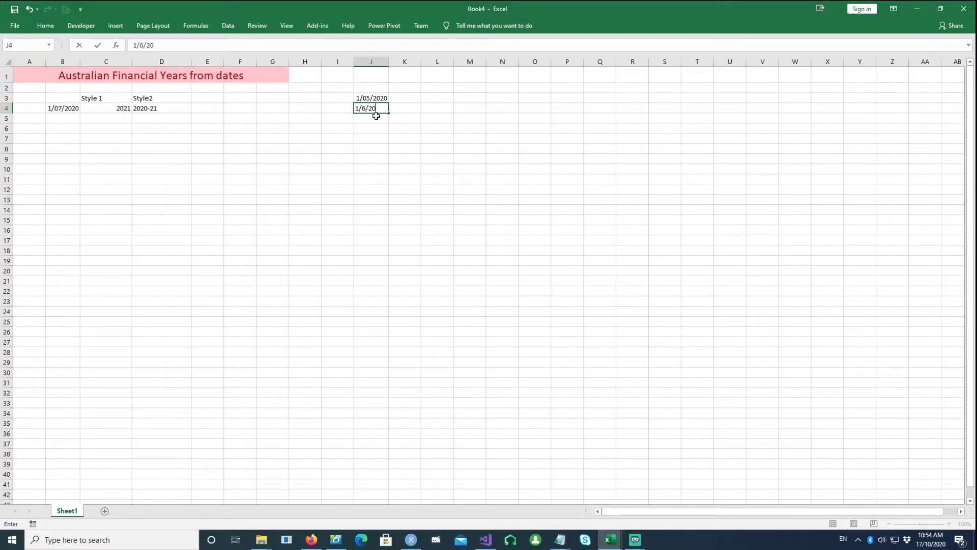
text(20)
key(Return)
drag(372, 98, 377, 109)
text(Yea)
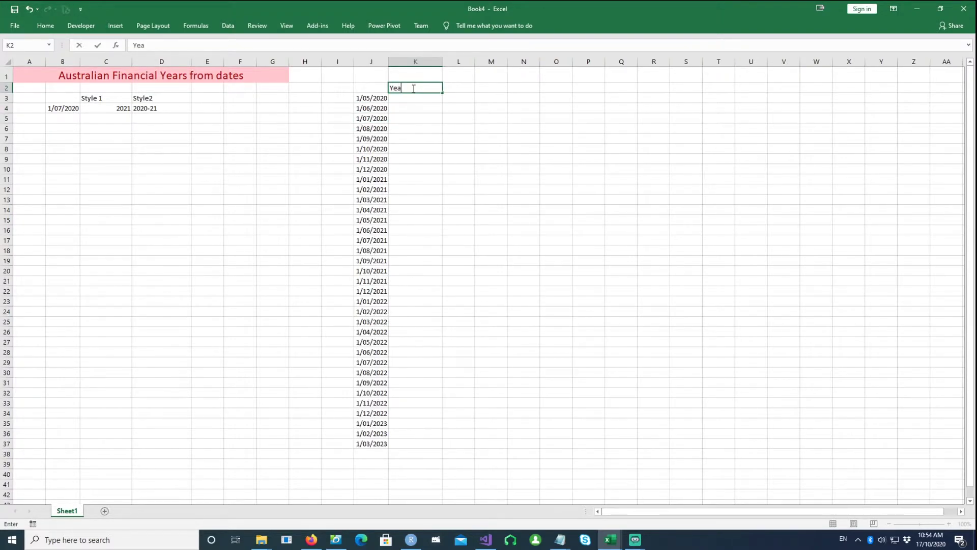
key(BackSpace)
text(ar)
Step: Enter =YEAR(J3) in K3 and fill it down to K37, giving years 2020 to 2023
click(406, 100)
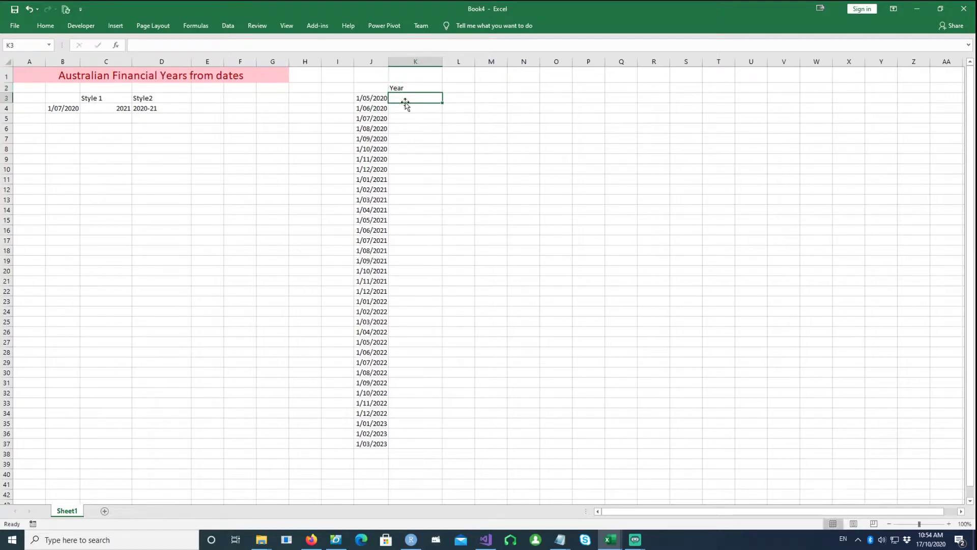
text(=year()
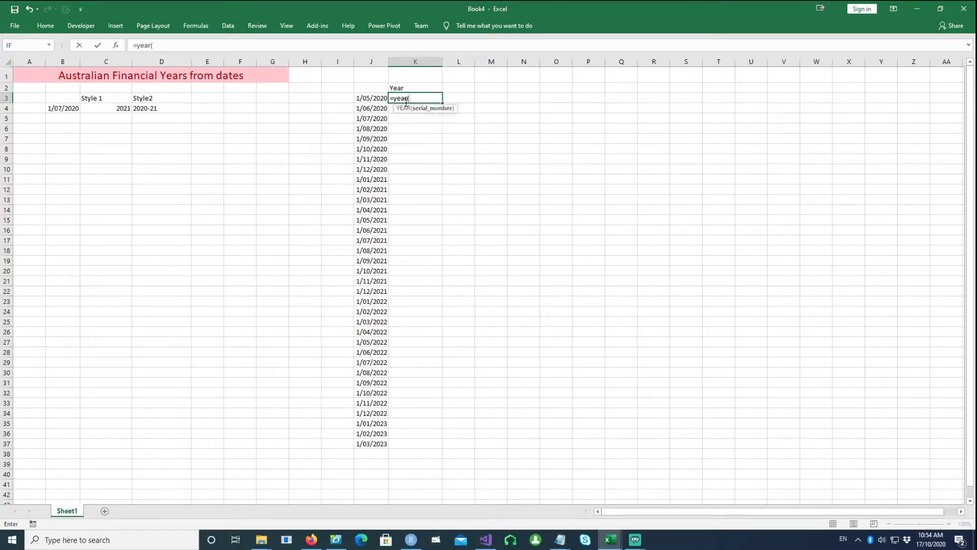
click(368, 99)
text())
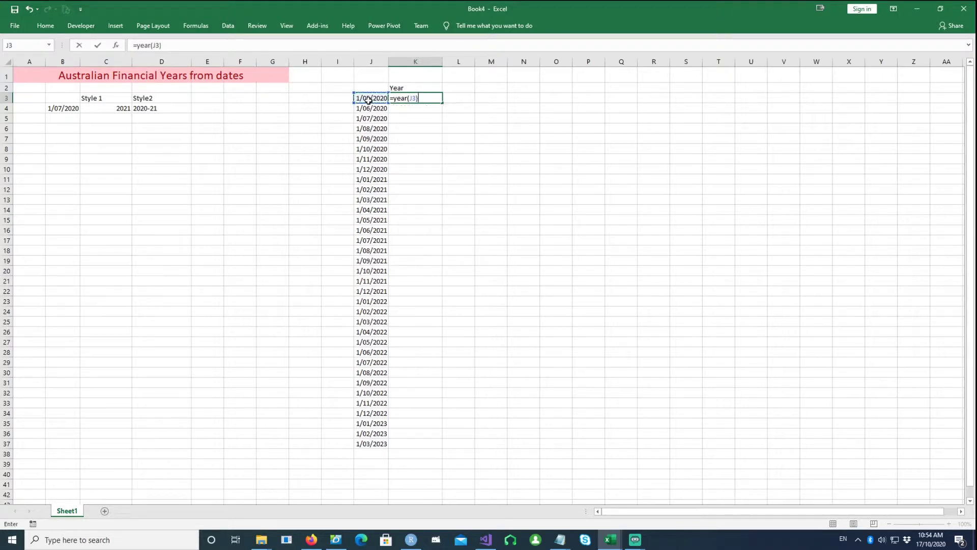
key(ctrl+Return)
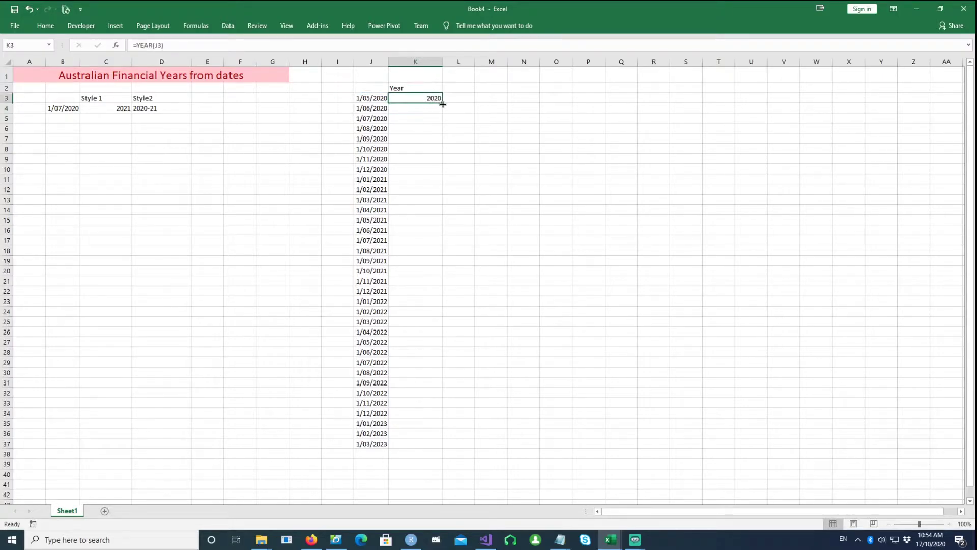
drag(441, 101, 447, 444)
Step: Head column L 'Date + 184' in L2
click(476, 89)
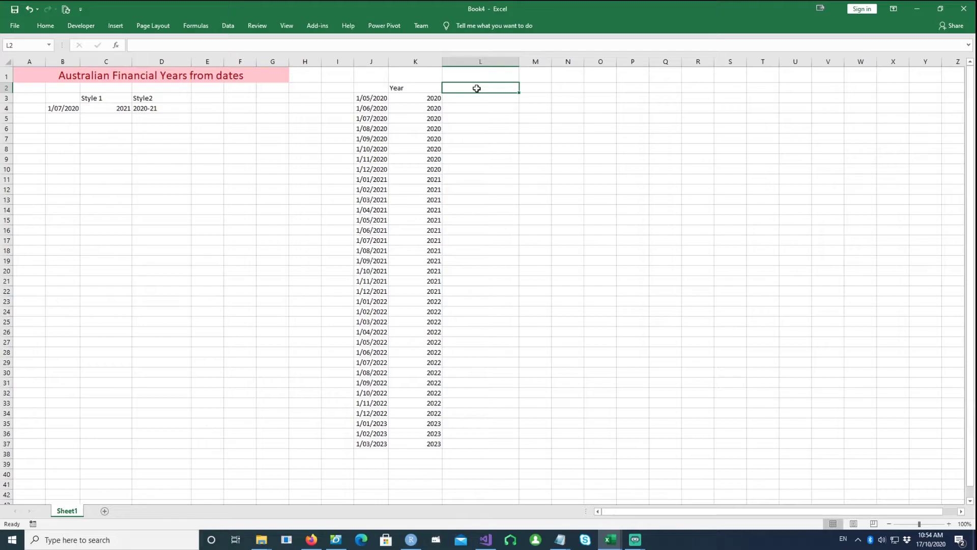
text(D)
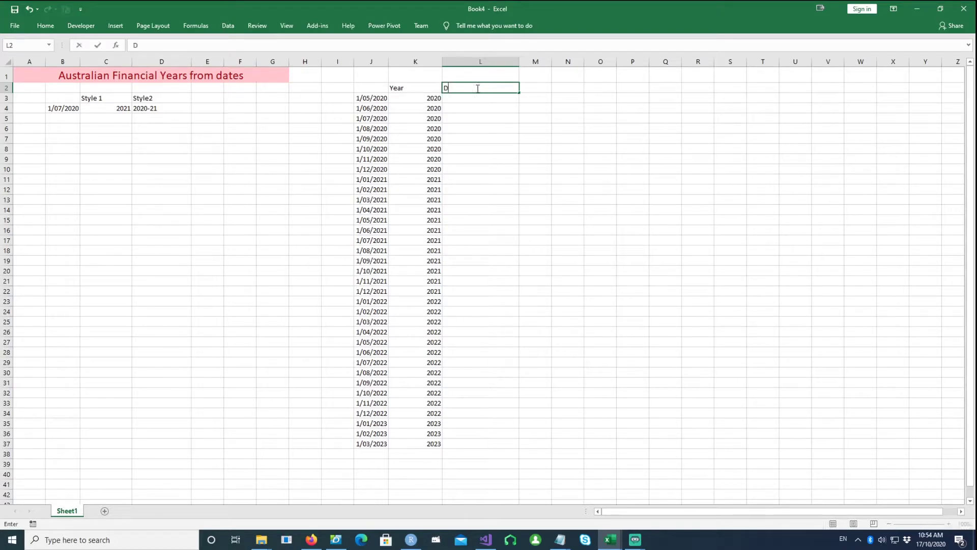
text(ate + 184)
key(Return)
text(=)
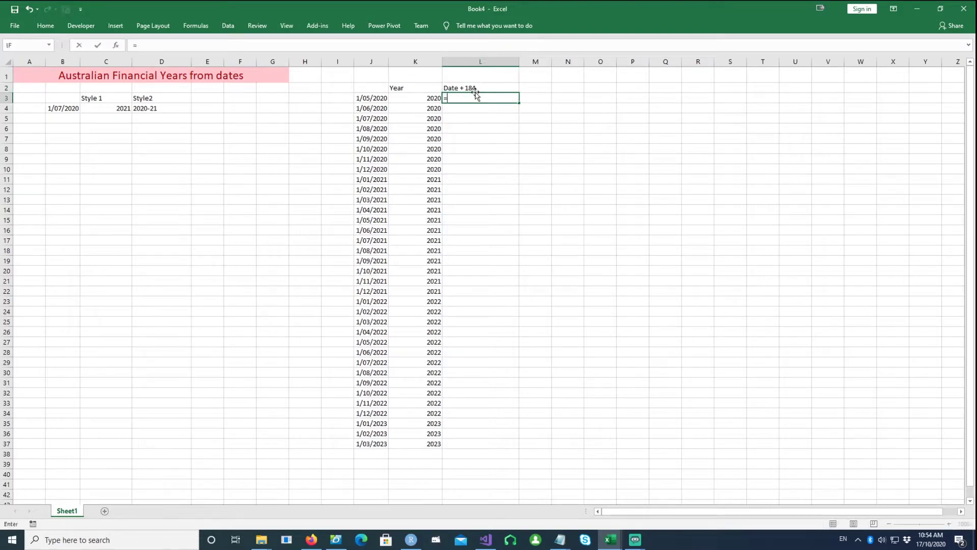
Step: Enter =J3+184 in L3 and fill it down to L37, starting at 1/11/2020
click(372, 97)
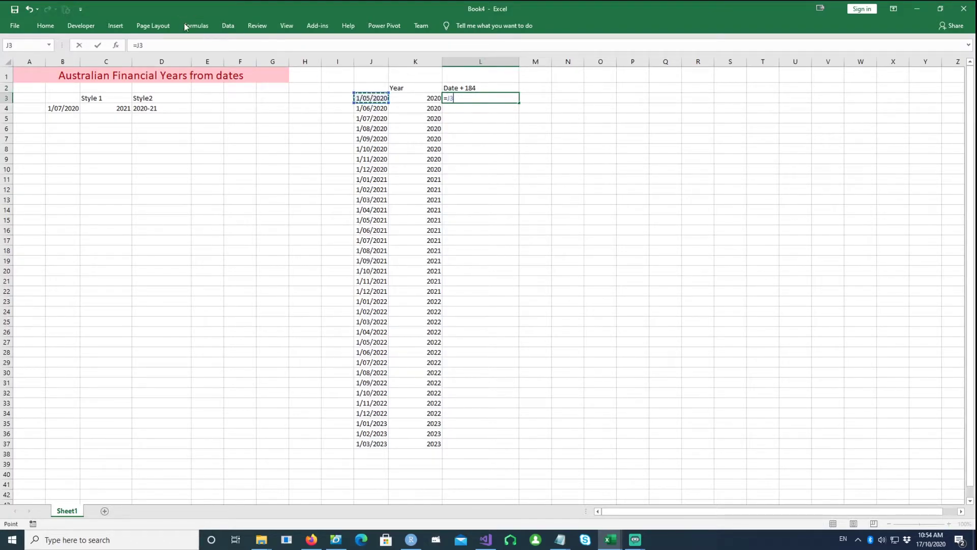
click(167, 45)
text(+ )
text(184)
key(Return)
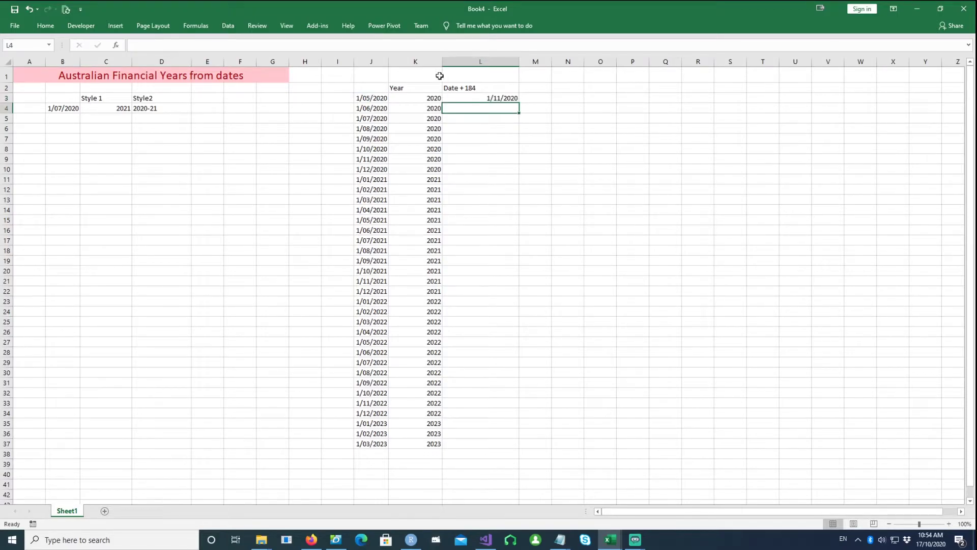
click(492, 98)
drag(519, 104, 509, 448)
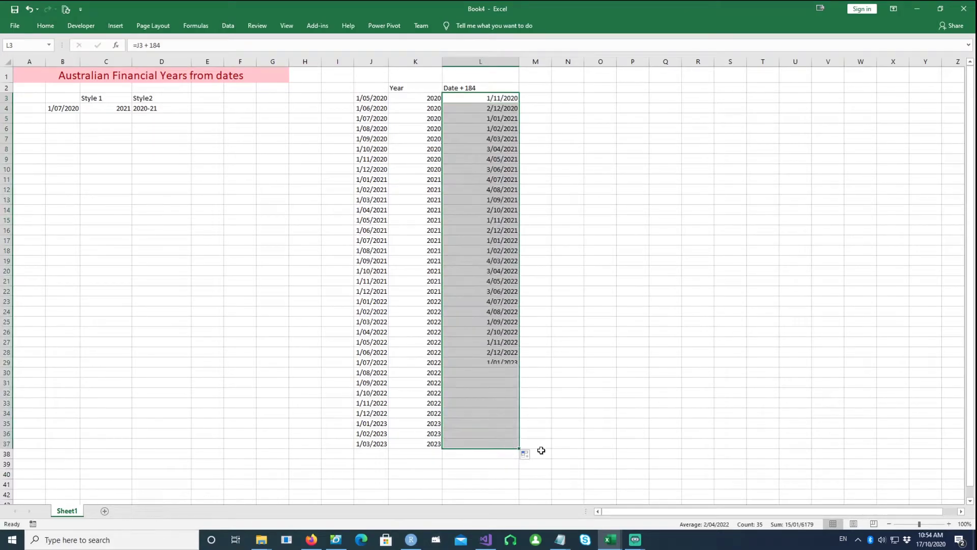
Step: Enter =YEAR(L3) in M3 and fill the financial years down to M37
click(540, 97)
text(=Year)
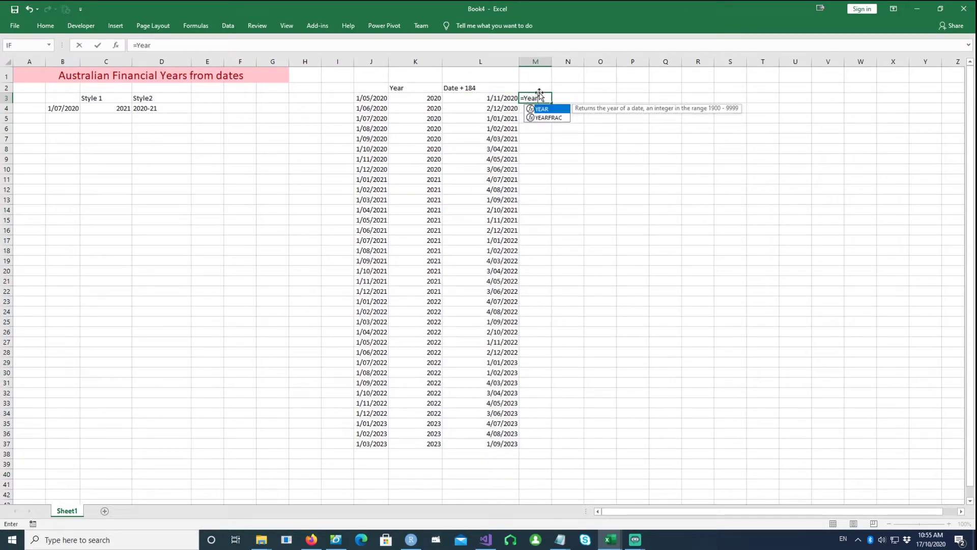
text(()
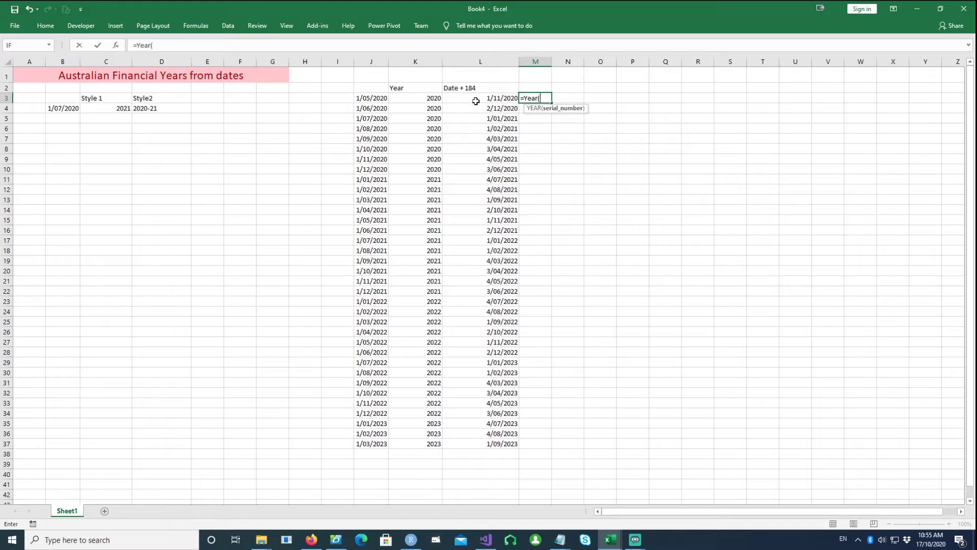
click(473, 99)
key(Return)
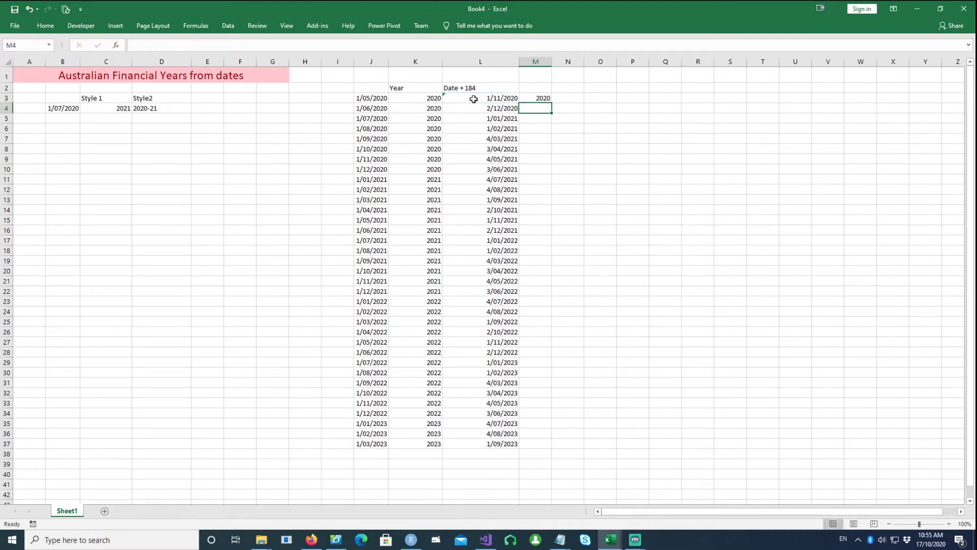
click(538, 98)
drag(551, 103, 506, 447)
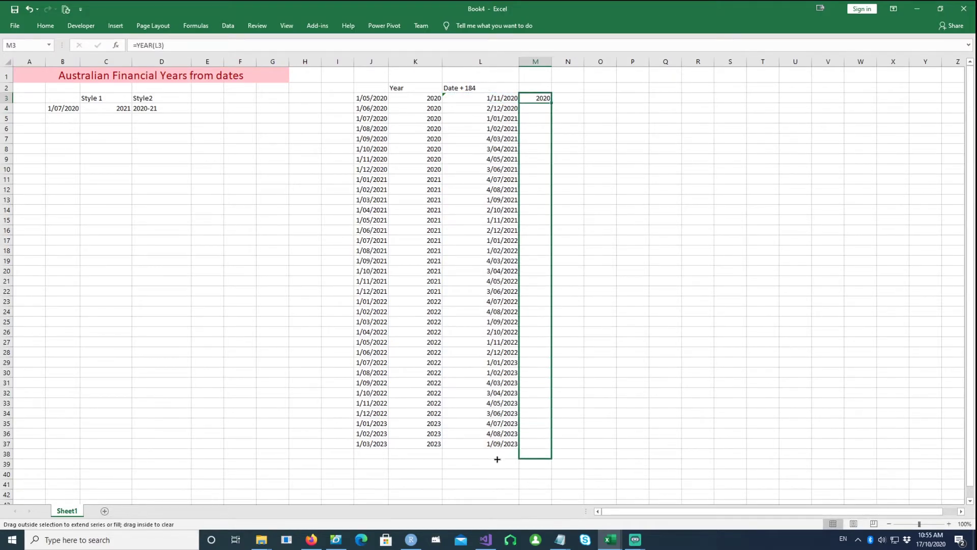
Step: Head M2 'Financial Year' and widen column M to fit it
click(536, 87)
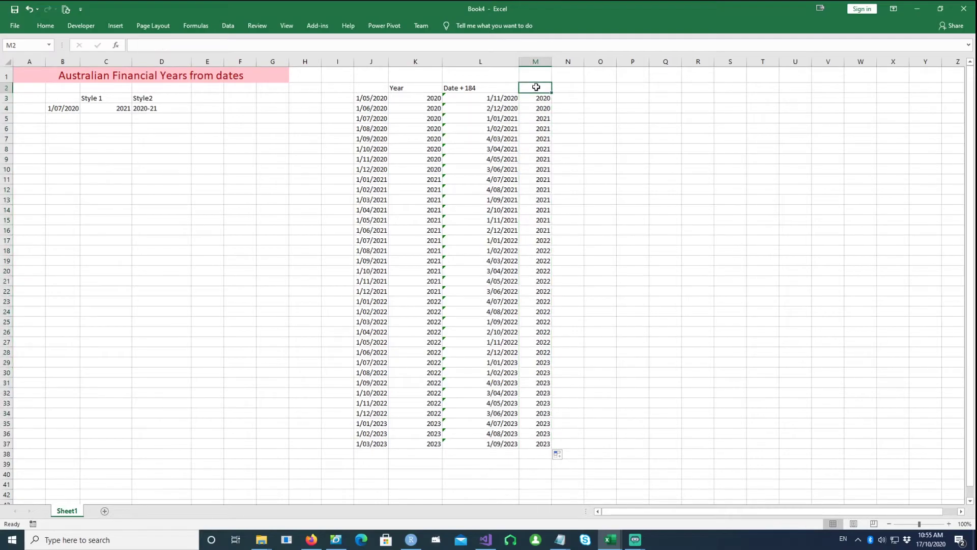
text(Financ)
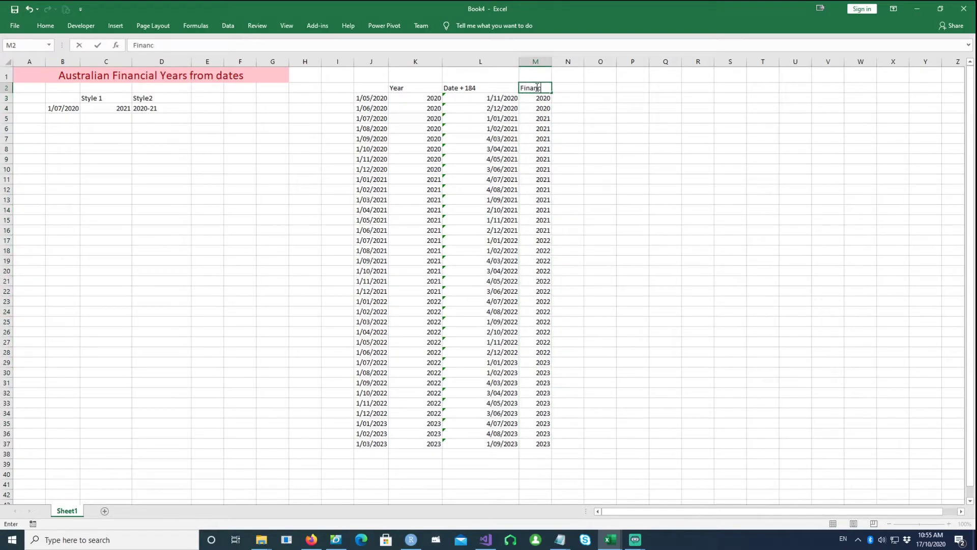
text(ial Year)
key(Return)
drag(552, 61, 573, 64)
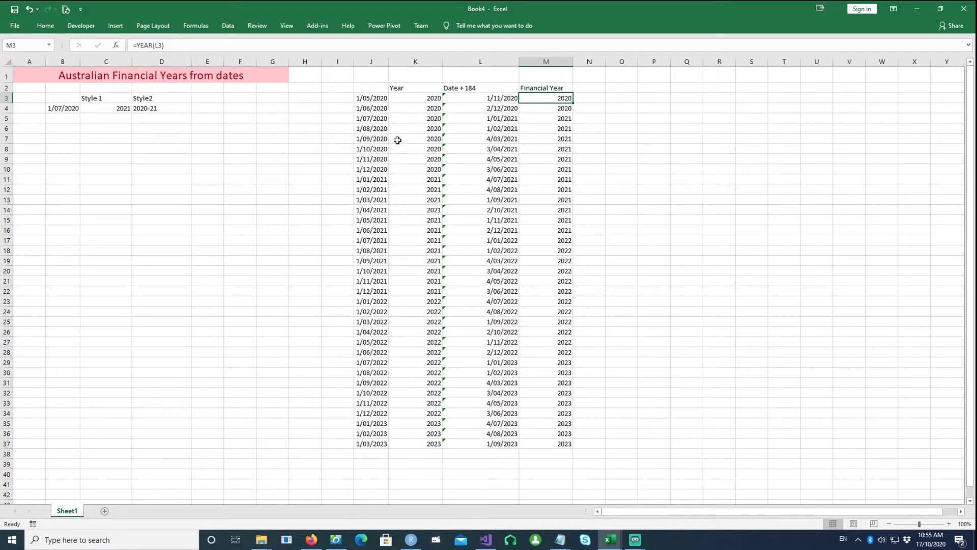
Step: Inspect the 1/07/2020 and 1/07/2021 rows across the table, then widen column N
click(371, 120)
drag(370, 119, 527, 120)
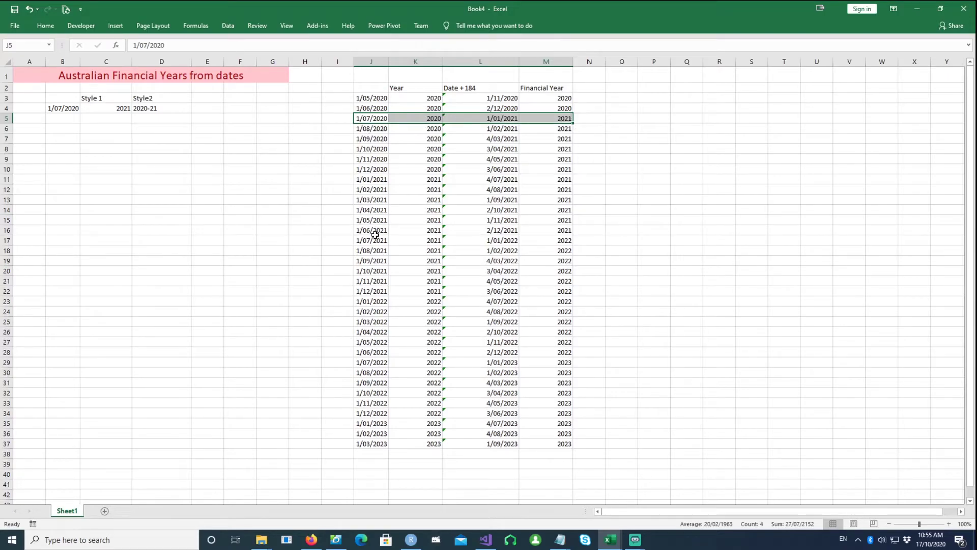
drag(370, 241, 541, 240)
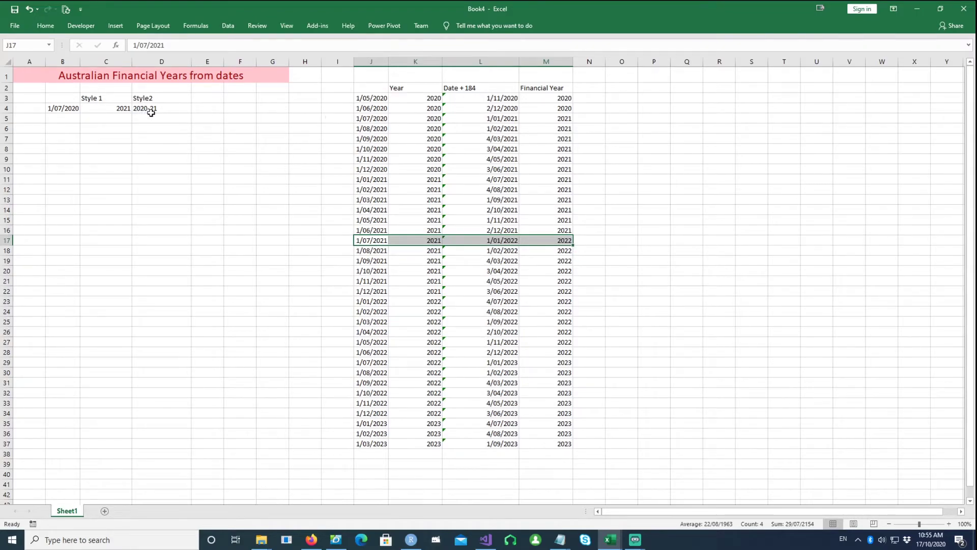
drag(605, 64, 683, 68)
click(633, 126)
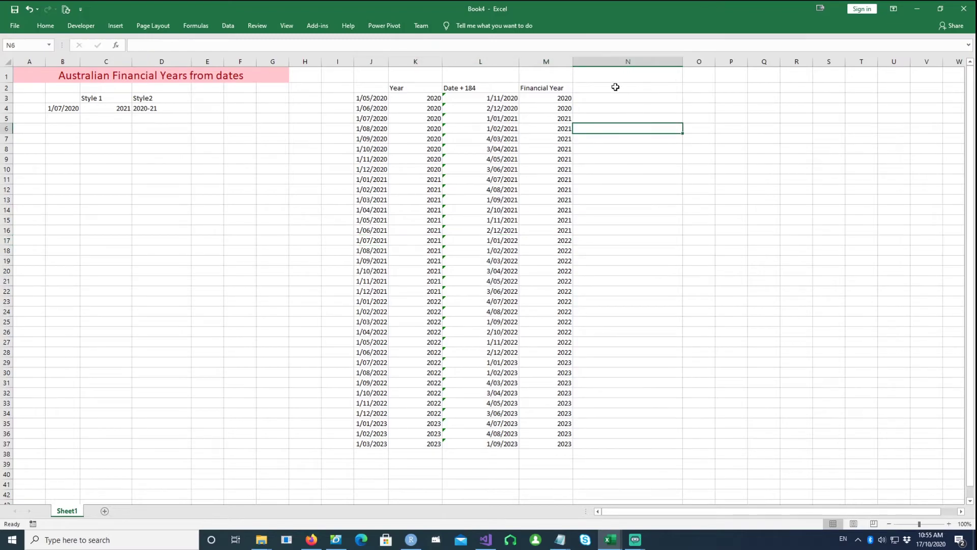
Step: Enter =CONCATENATE(M3-1,"-",M3) in N3, showing 2019-2020
click(592, 99)
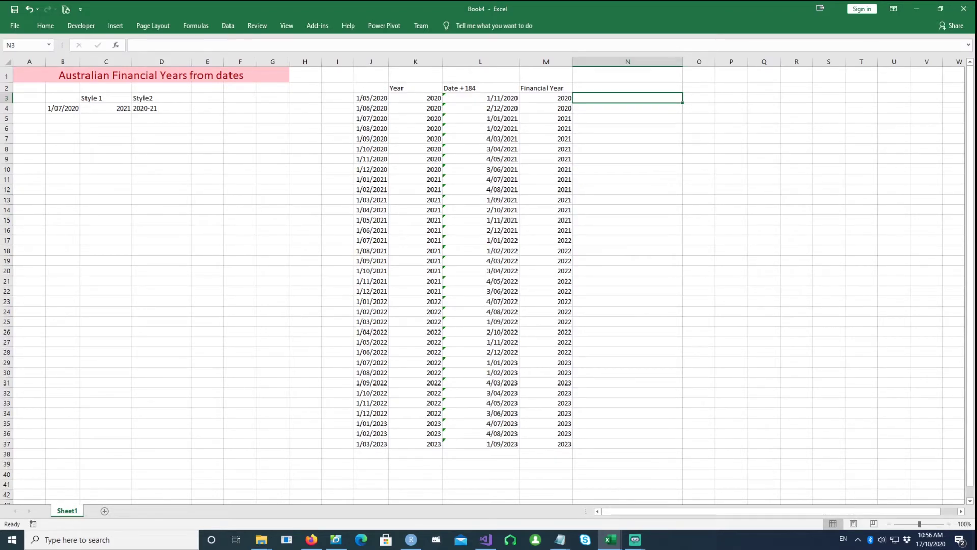
text(=)
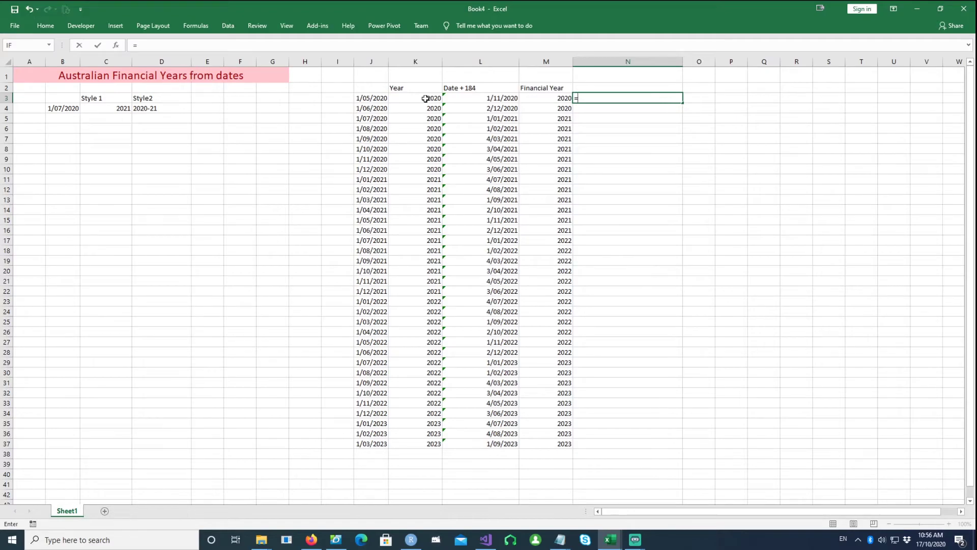
text(concate)
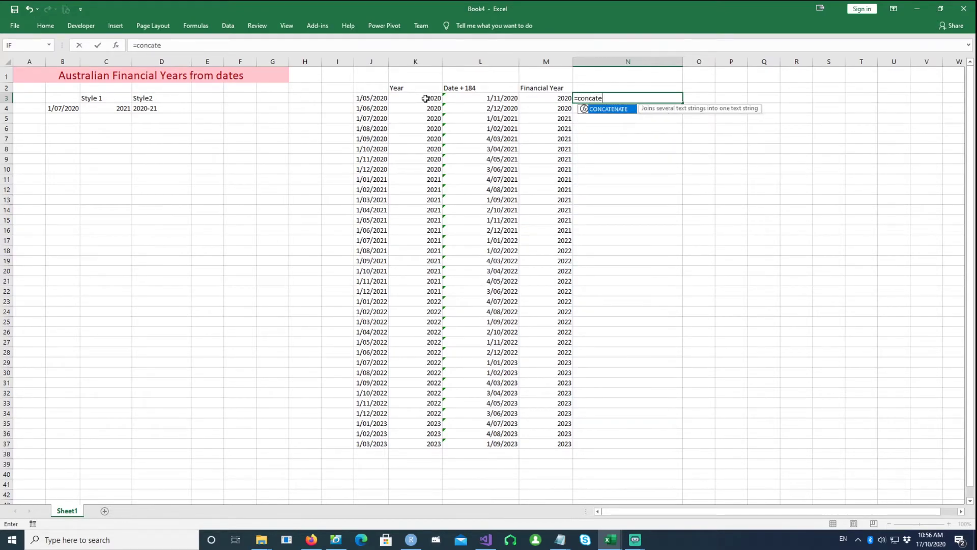
key(Tab)
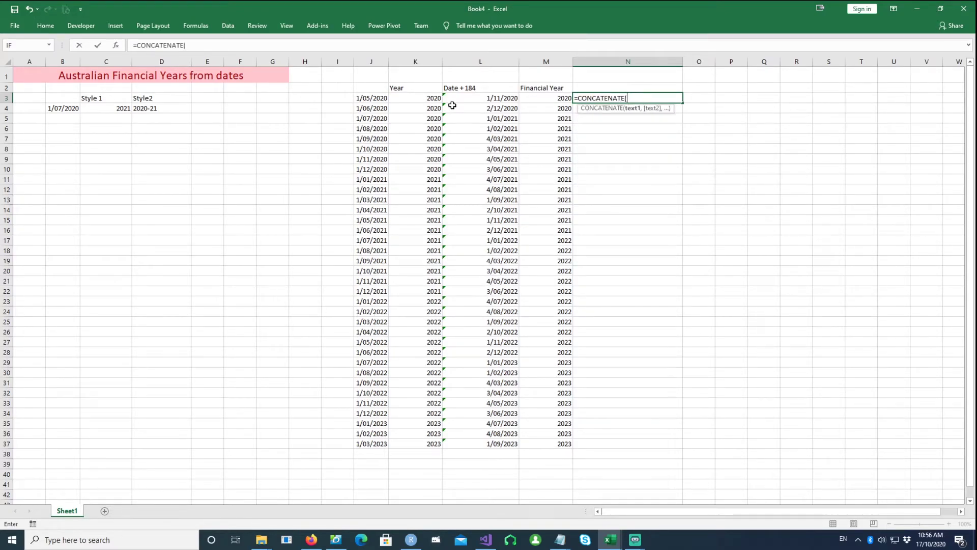
click(541, 98)
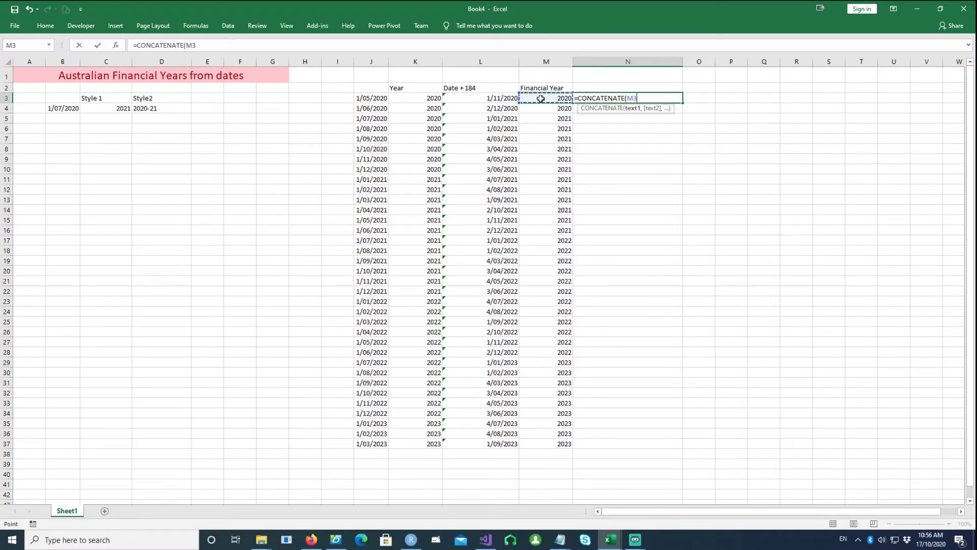
text(-)
text(, "-)
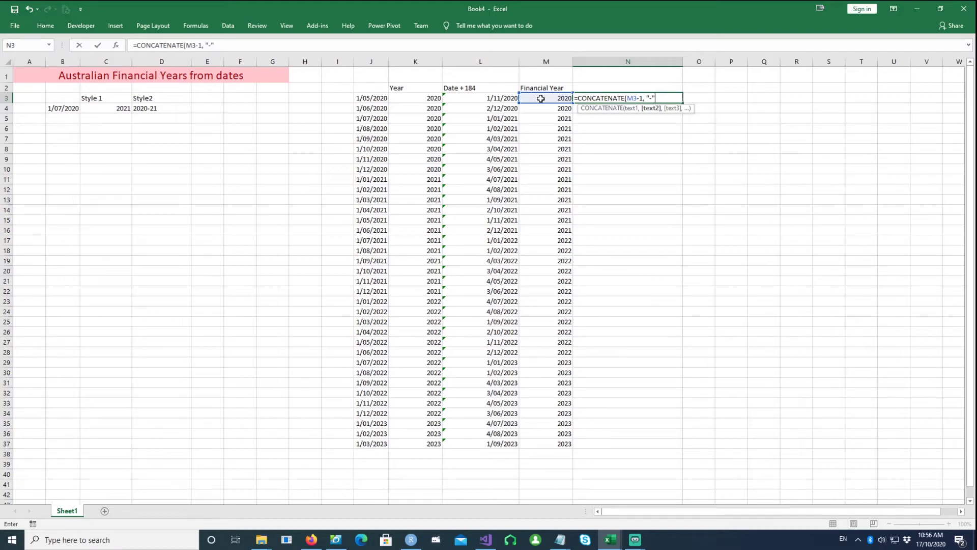
text(,)
text( M)
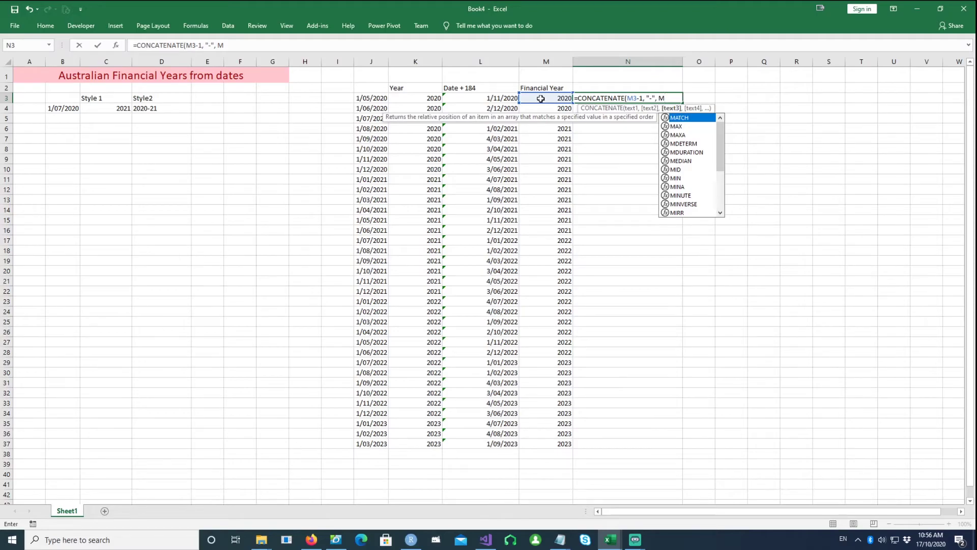
text(3)
key(Return)
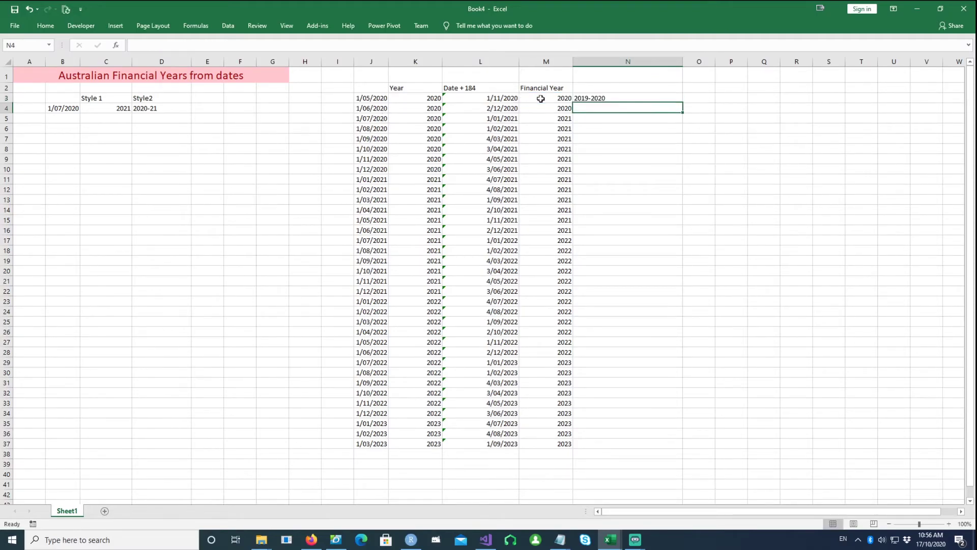
Step: Fill the N3 formula down to N37, giving 2019-2020 through 2022-2023, and return to N3
click(605, 99)
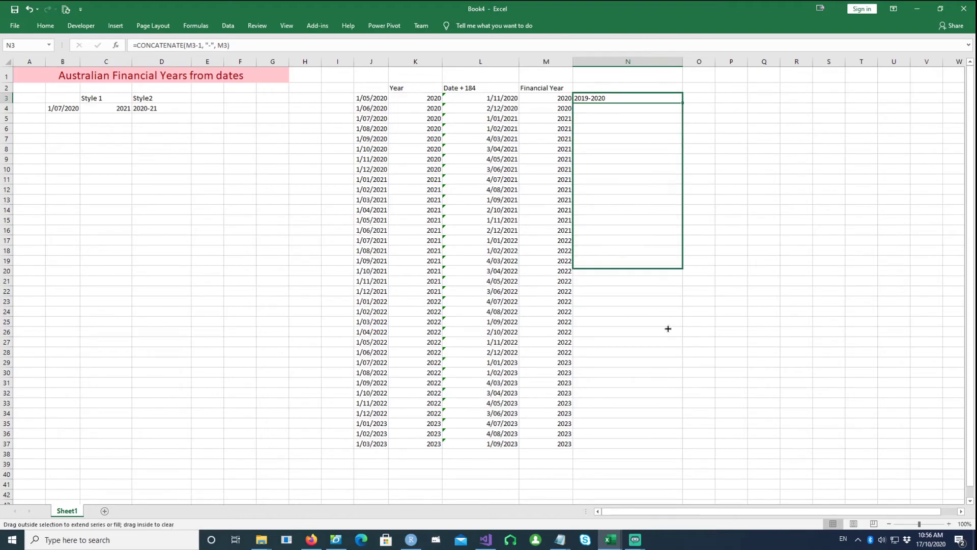
drag(683, 102, 682, 446)
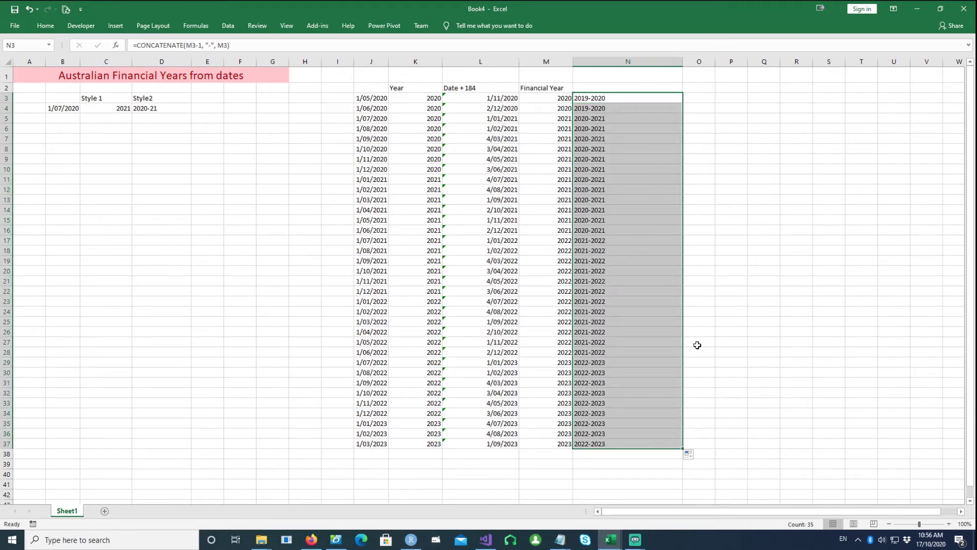
click(602, 118)
click(598, 99)
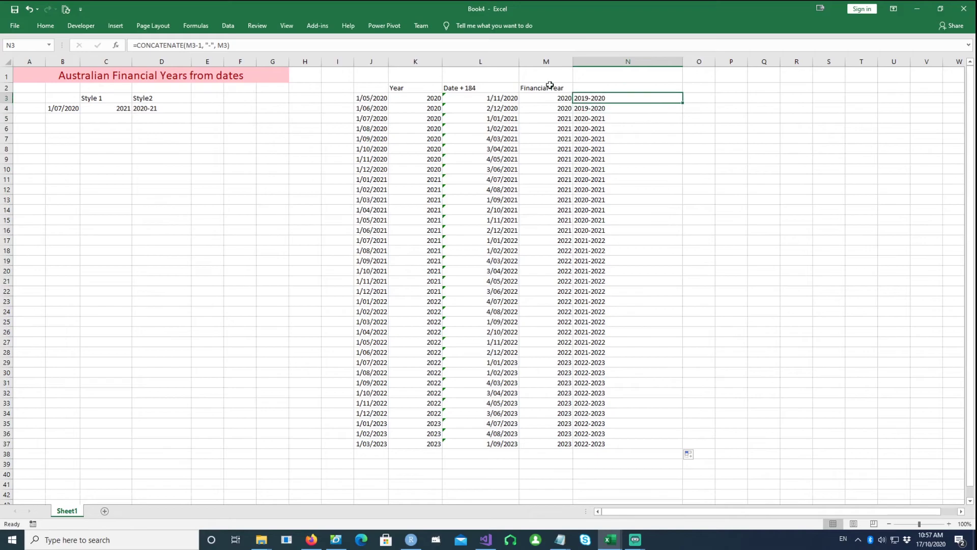
Step: Wrap the end year in RIGHT(M3,2) for labels 2019-20 to 2022-23, fill to N37, and bring the Notepad notes forward
click(220, 46)
text(right)
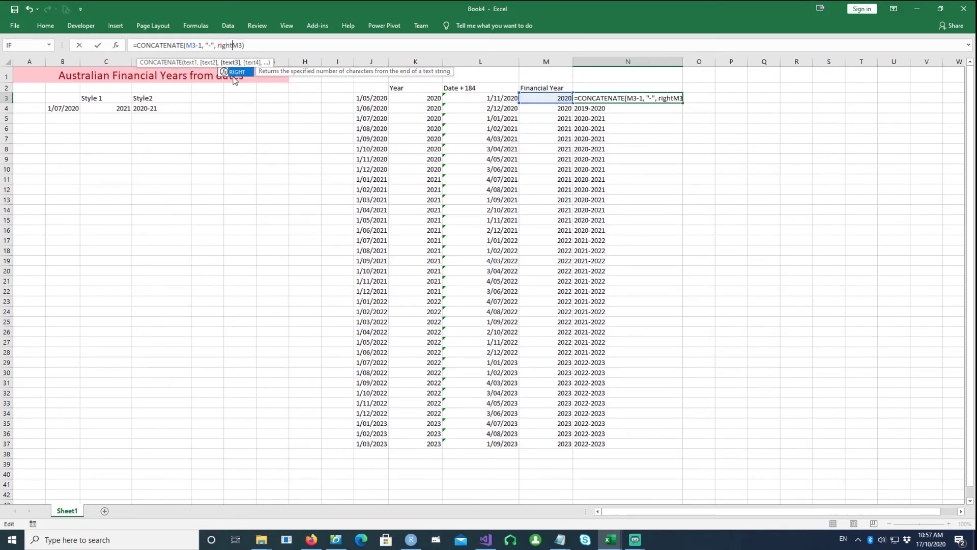
text((M3,)
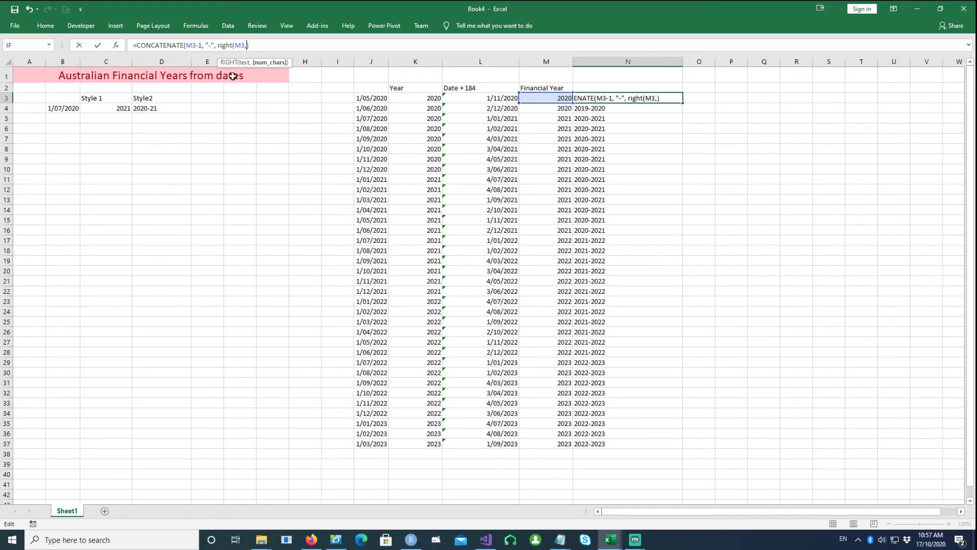
text(2))
key(Return)
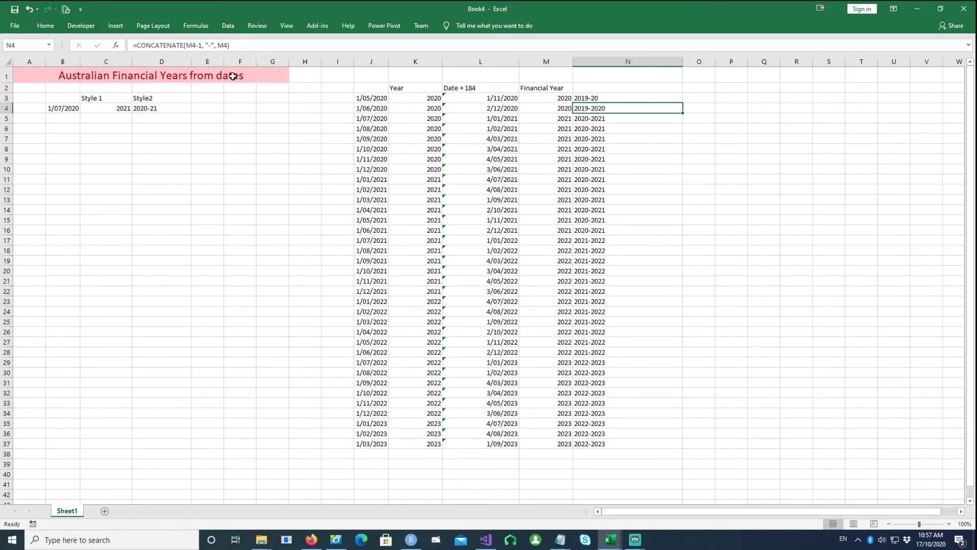
click(652, 97)
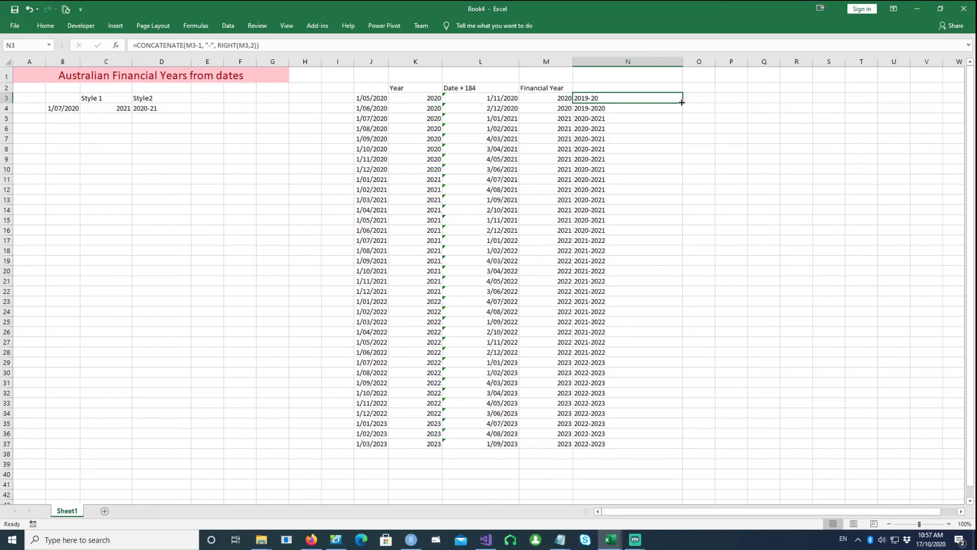
mouse_move(682, 103)
mouse_down()
mouse_move(674, 265)
mouse_move(689, 447)
mouse_up()
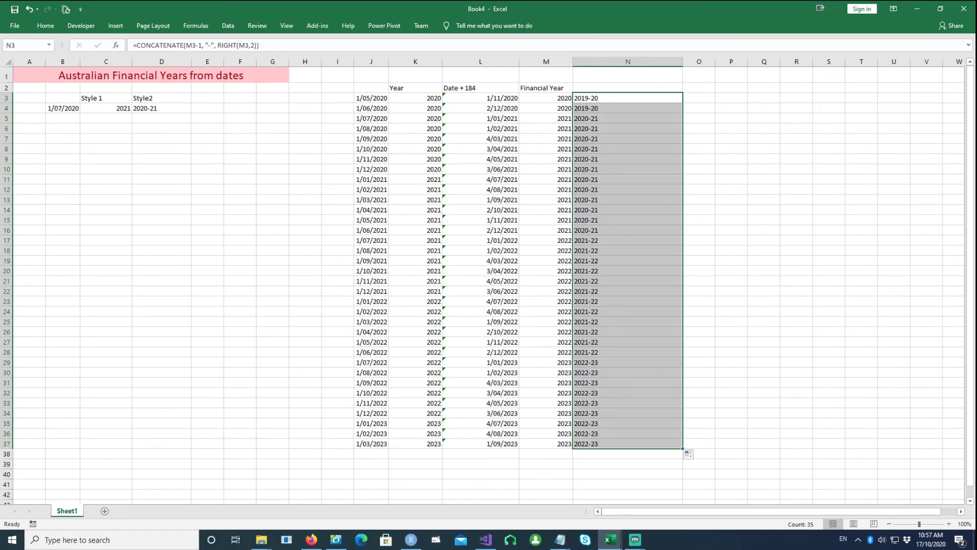
mouse_move(976, 179)
mouse_down()
mouse_move(684, 181)
mouse_move(422, 78)
mouse_move(486, 96)
mouse_up()
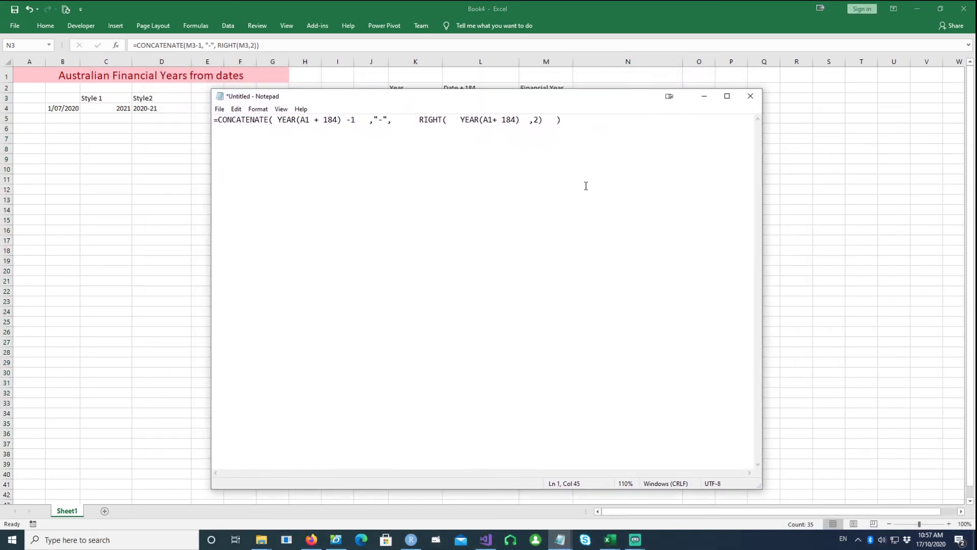